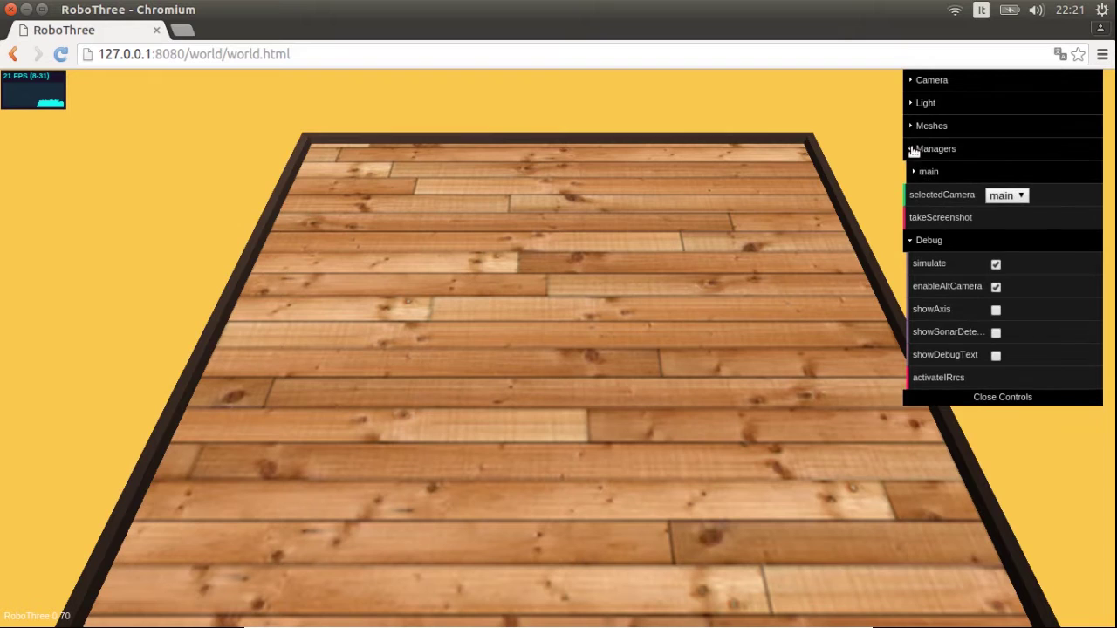
Step: Expand the main manager's controls and build both the red and the green robot in the arena
click(916, 175)
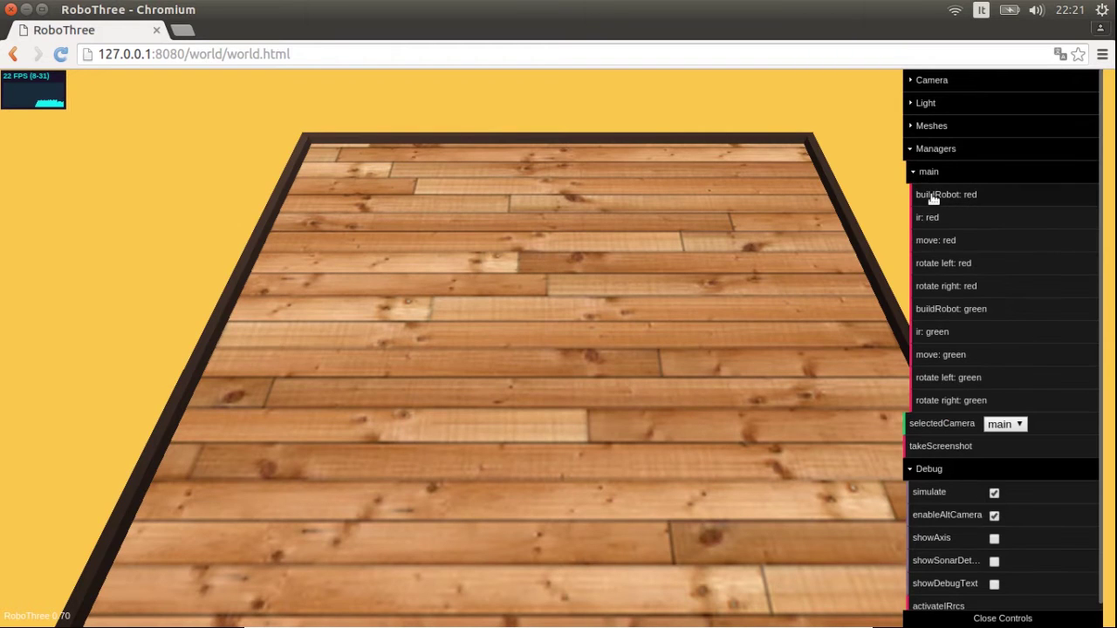
click(932, 196)
click(942, 310)
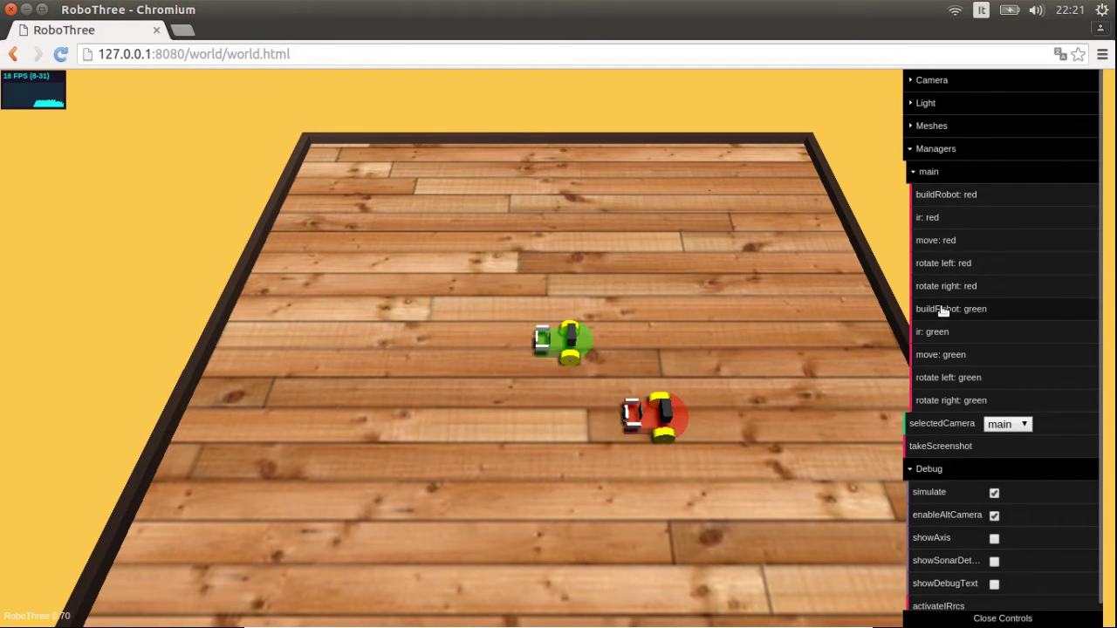
Step: Open the IR remotes for the red and green robots and move the remote window clear of the browser's corner
click(930, 219)
click(934, 334)
drag(75, 61, 195, 187)
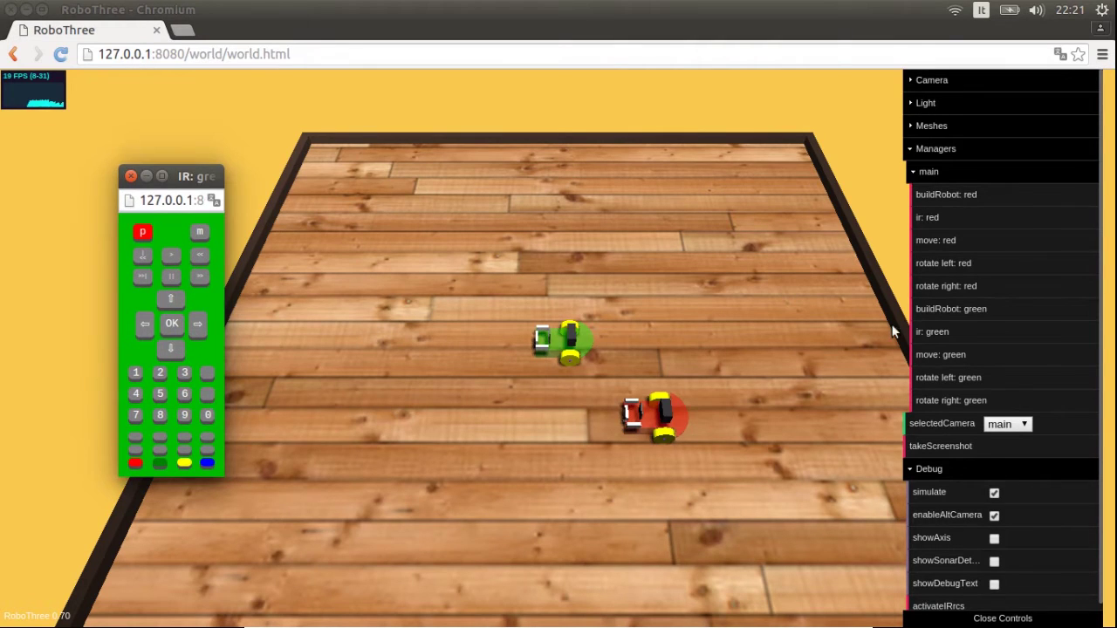
Step: Use the green IR remote to turn the green robot right, drive it backward and turn it left
click(196, 329)
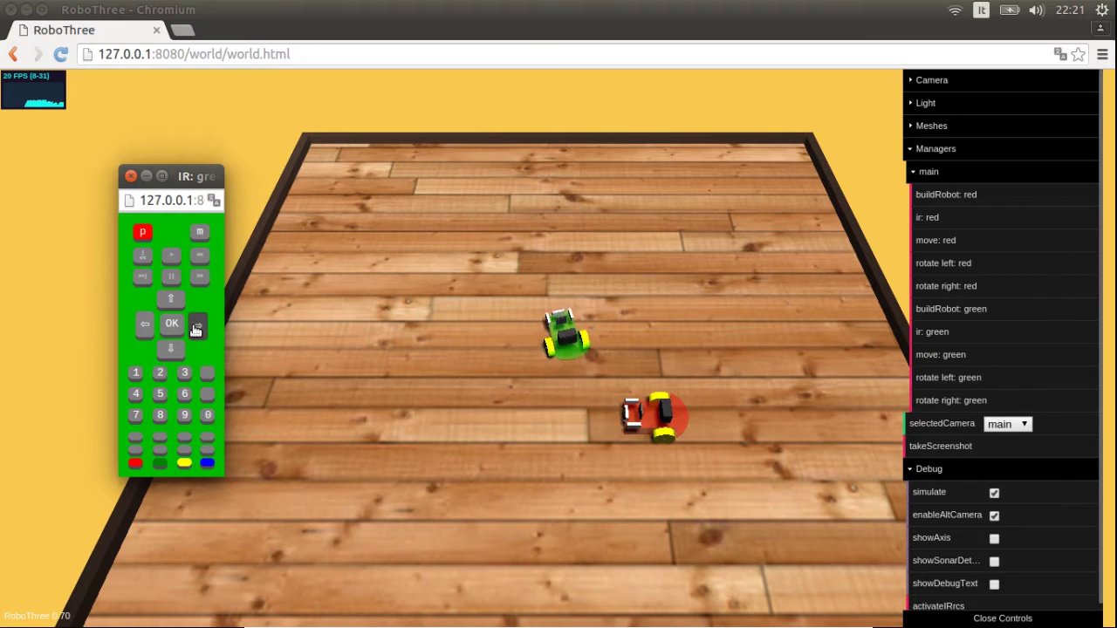
click(171, 352)
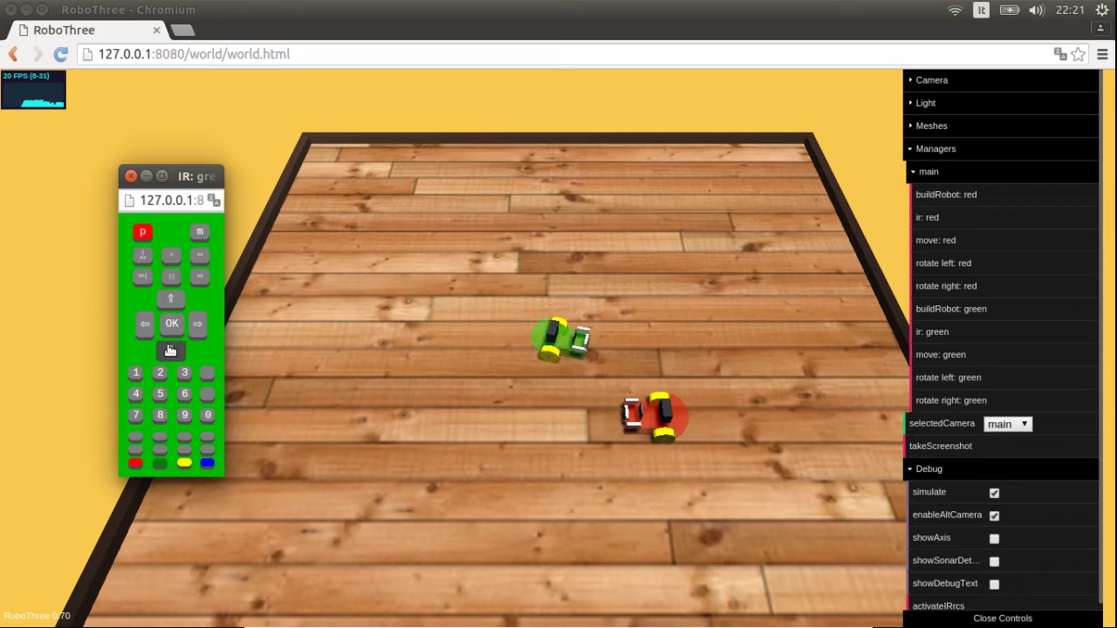
click(143, 325)
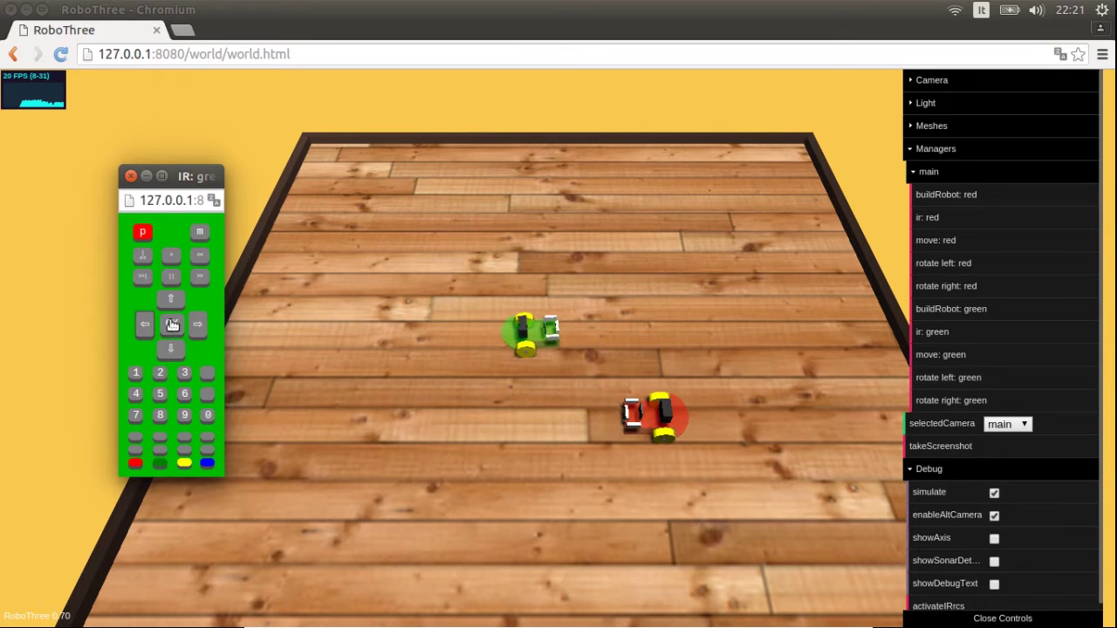
Step: Add five box meshes in colour #0000dd to the arena as obstacles
click(923, 126)
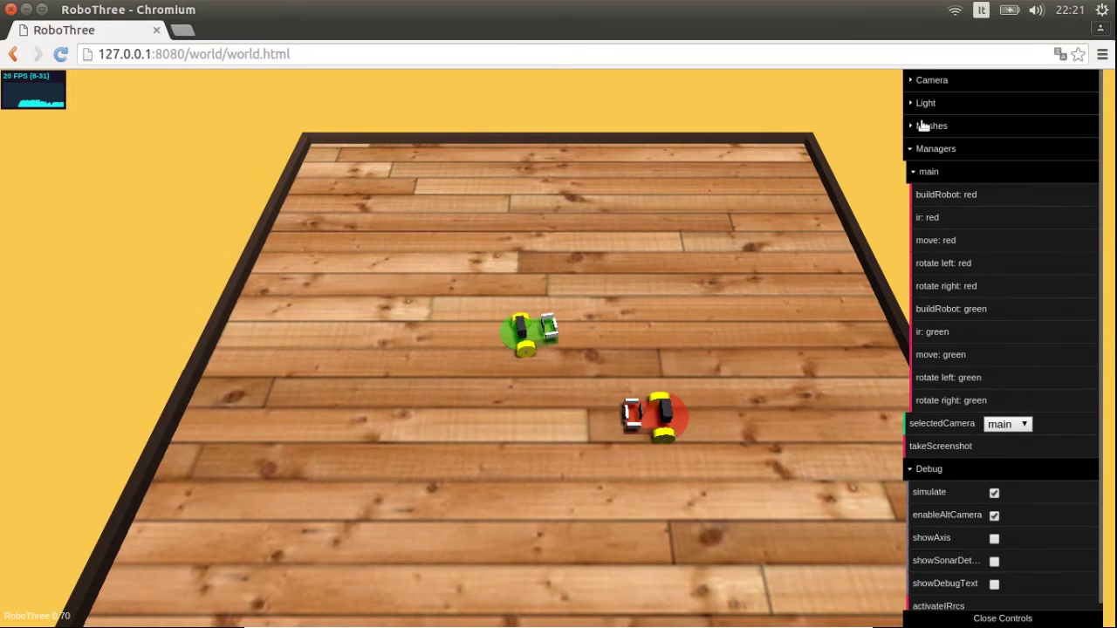
click(949, 173)
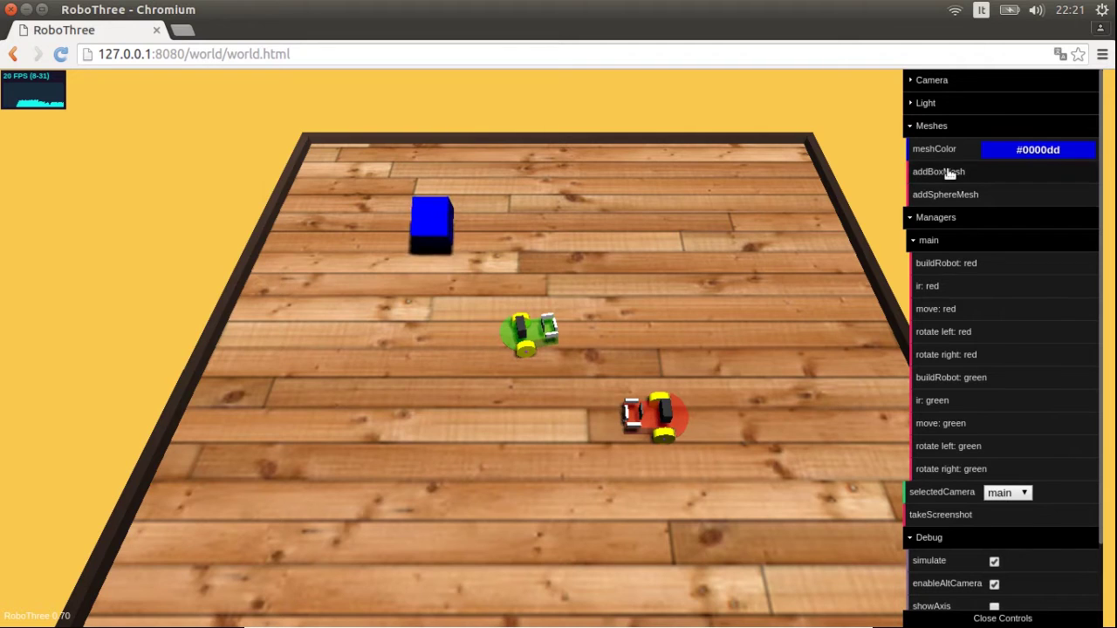
click(949, 173)
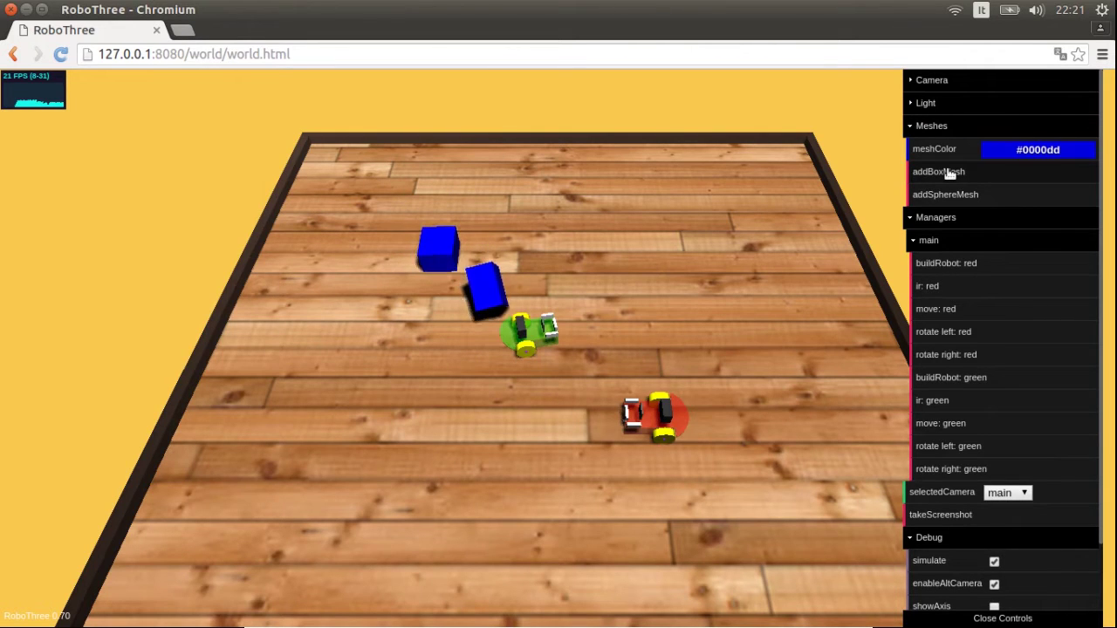
click(950, 174)
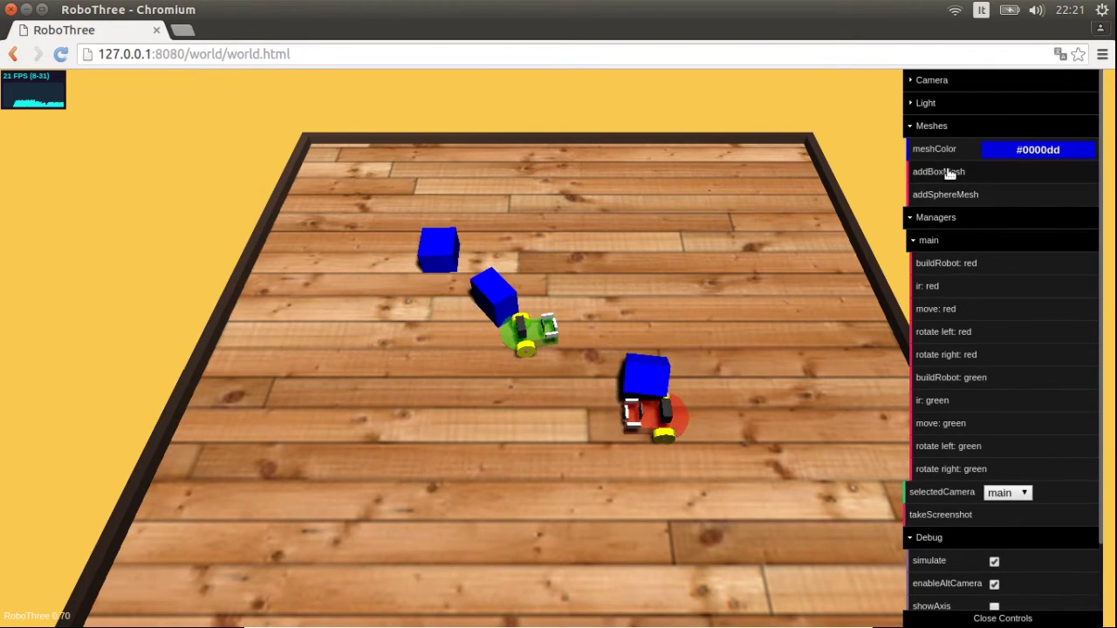
click(950, 174)
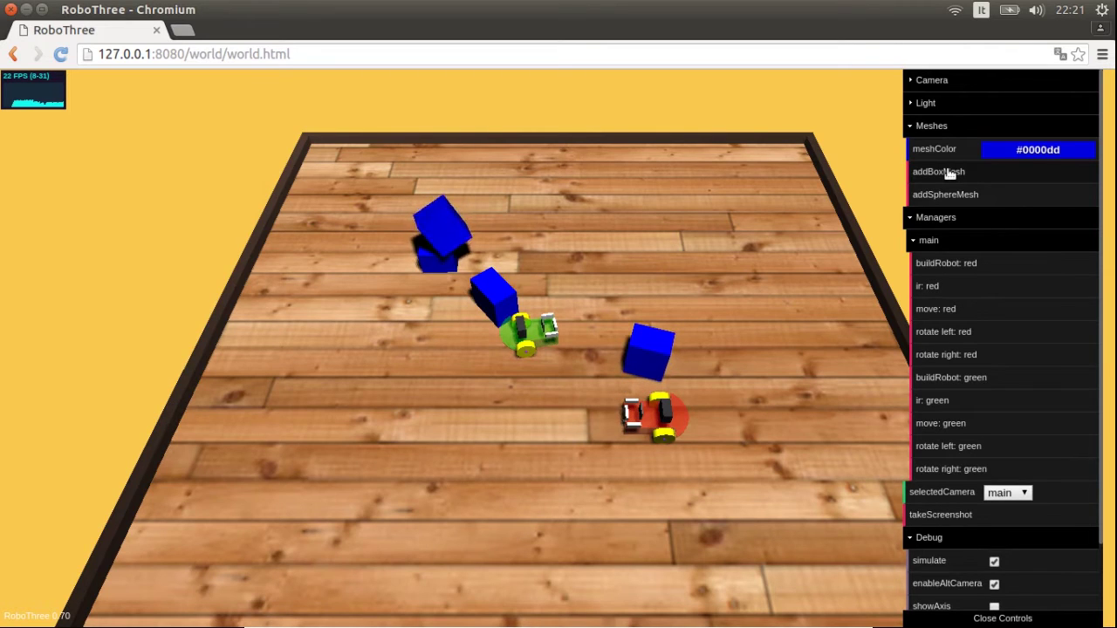
click(949, 174)
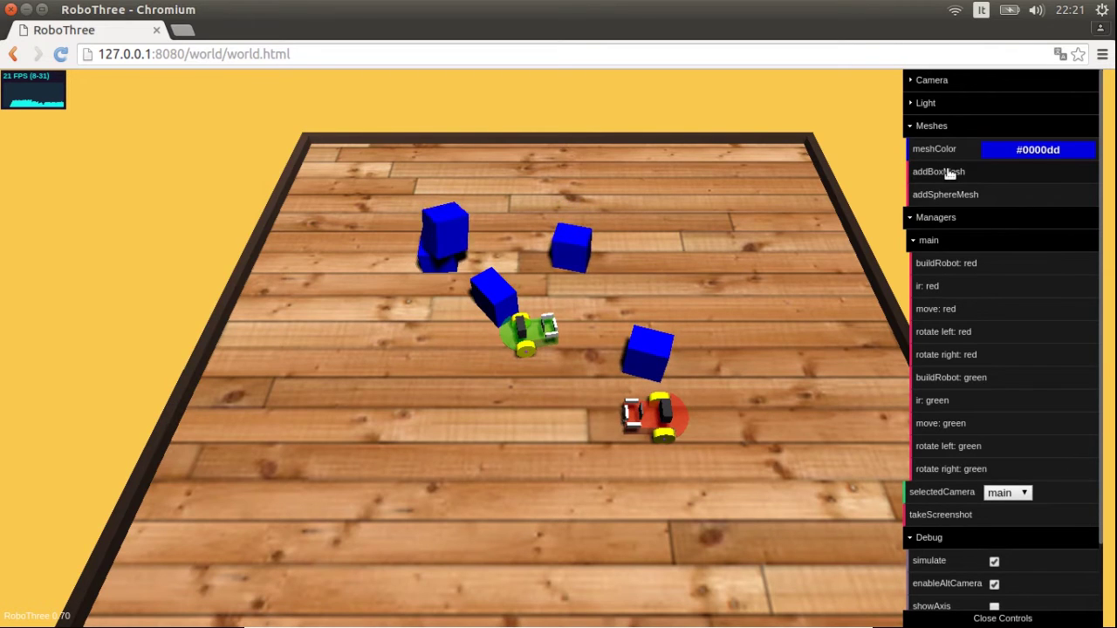
Step: Activate the IR remotes, back the green robot into the blue boxes and turn the red robot right
scroll(949, 588, down, 2)
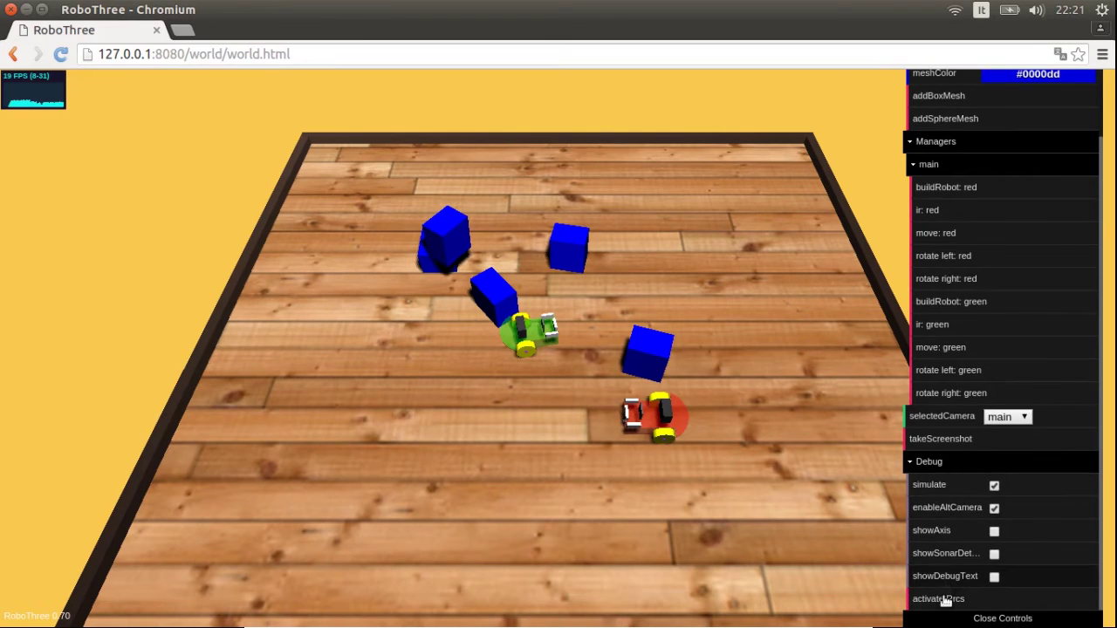
click(945, 600)
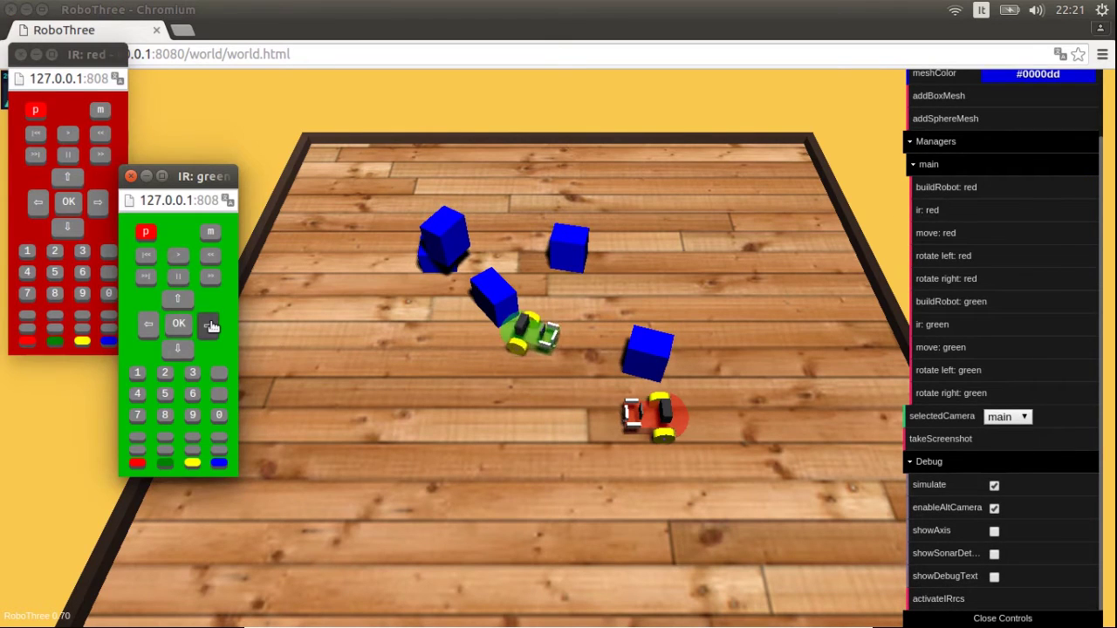
click(178, 352)
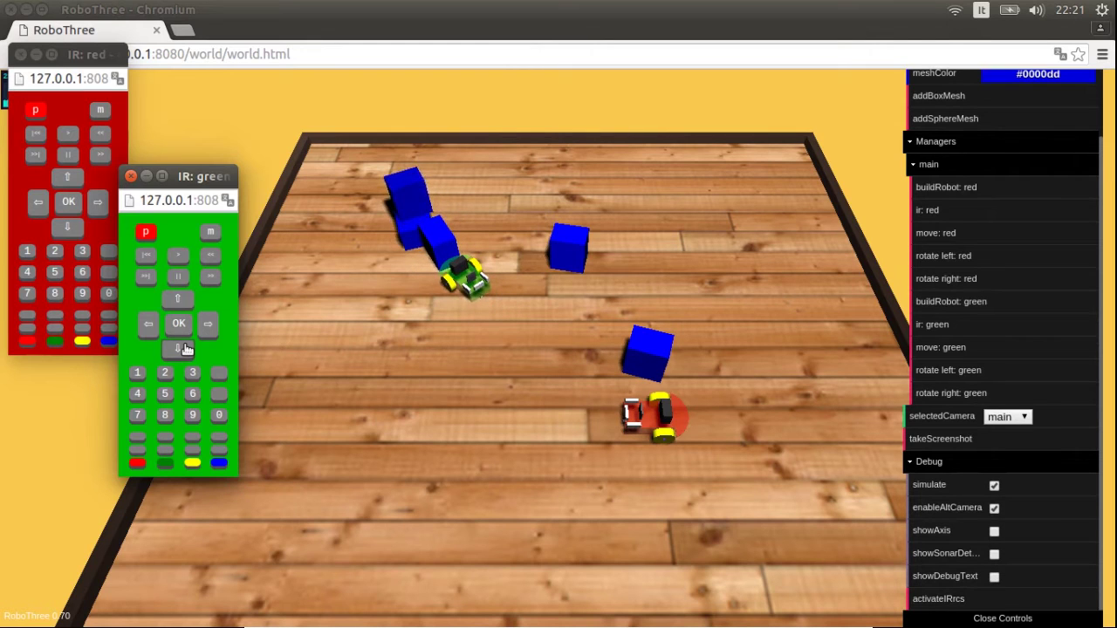
click(99, 203)
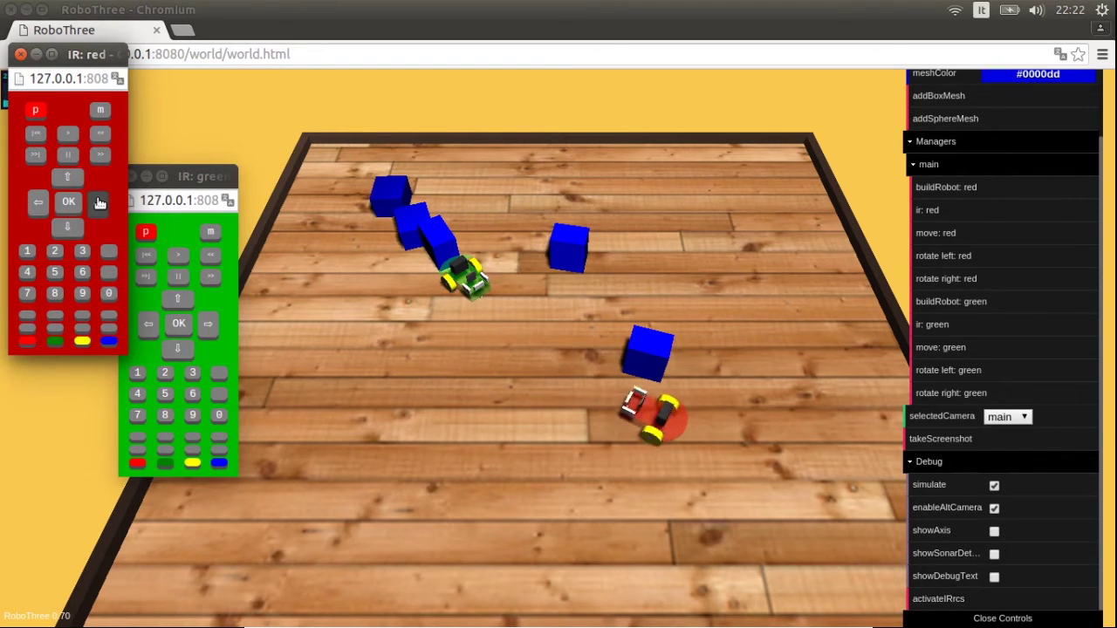
Step: Switch to the red robot's camera and use its IR remote to turn it left and drive it forward toward the green robot
click(1003, 418)
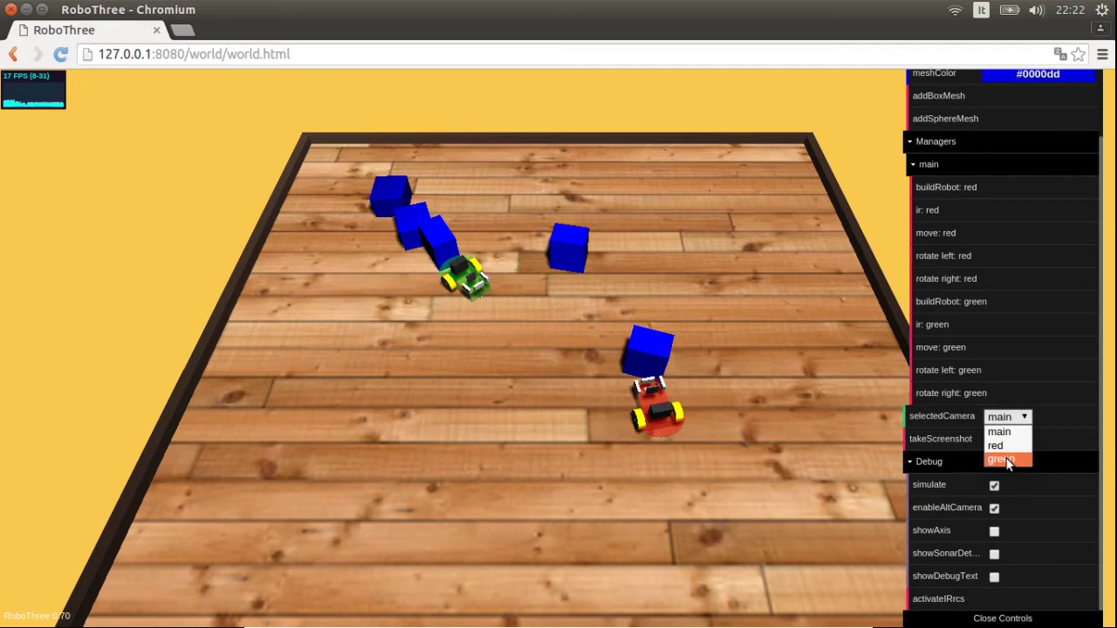
click(1000, 445)
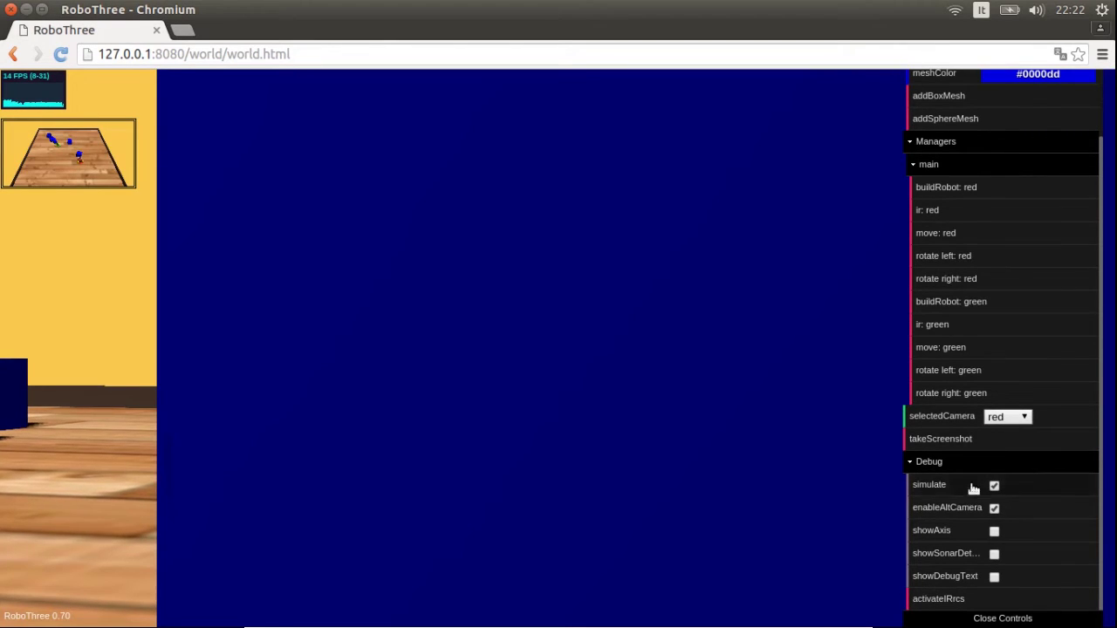
click(933, 214)
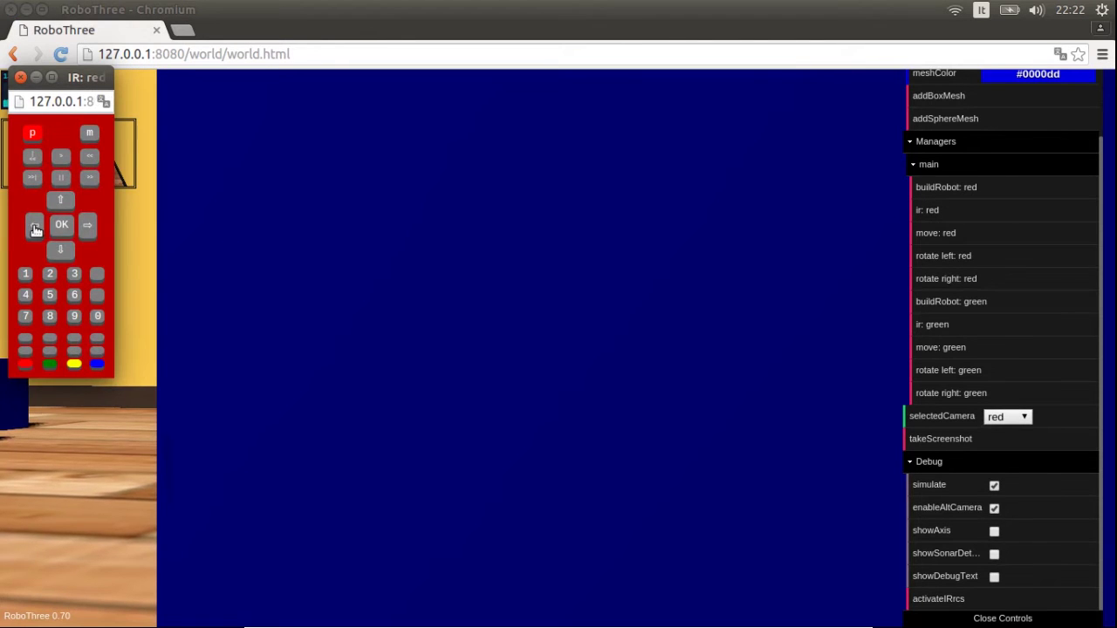
click(36, 226)
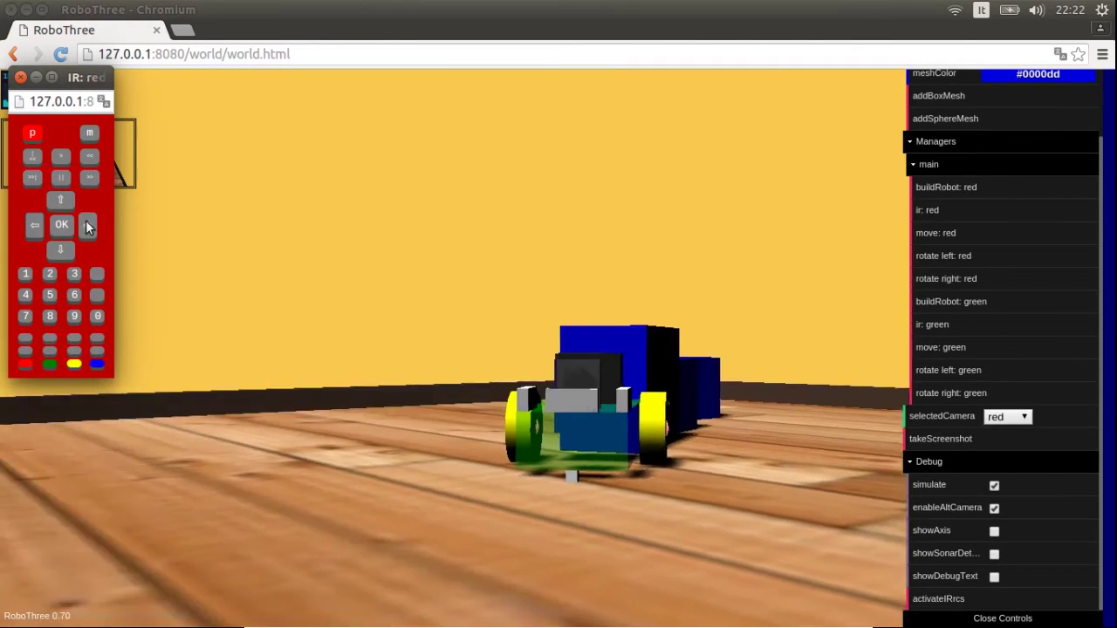
click(63, 202)
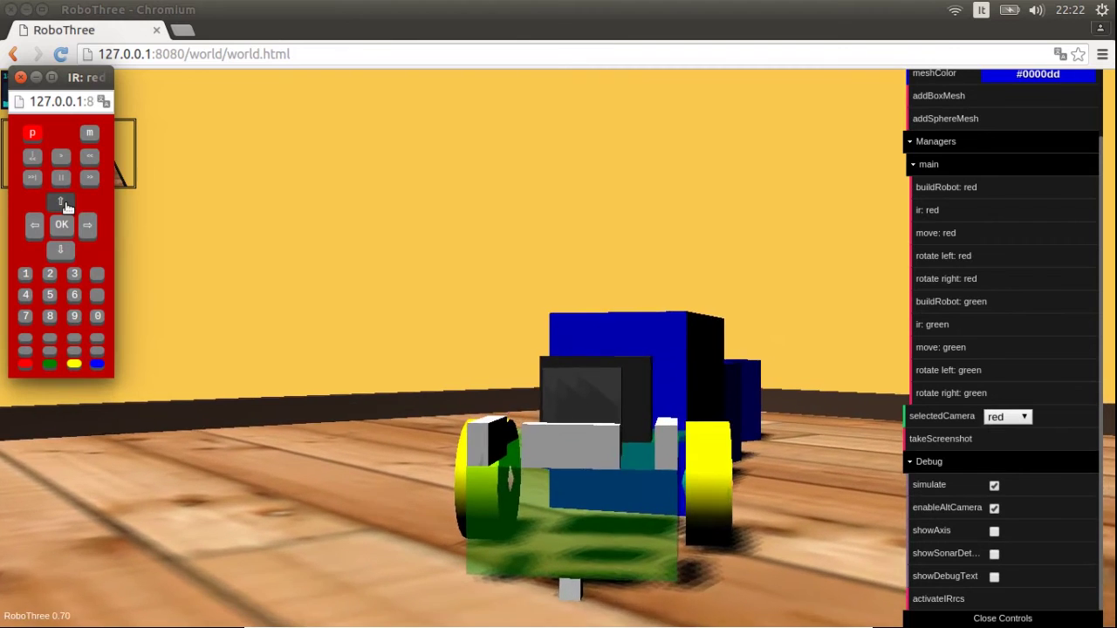
Step: Open the green IR remote, turn the green robot right and left, send the green colour command, and turn it right again
click(932, 327)
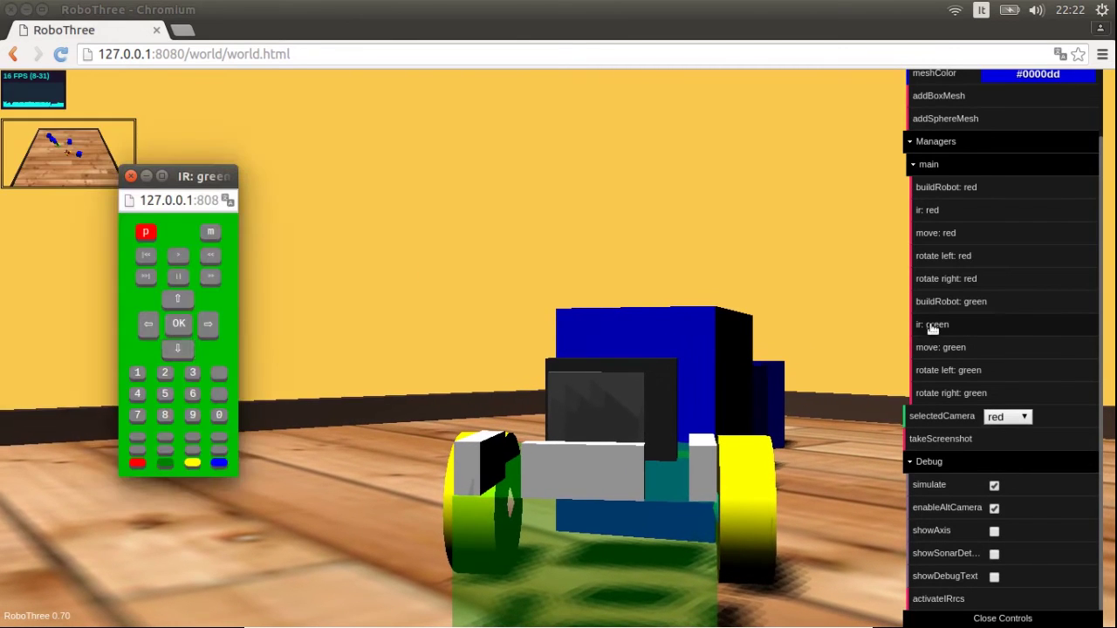
click(94, 389)
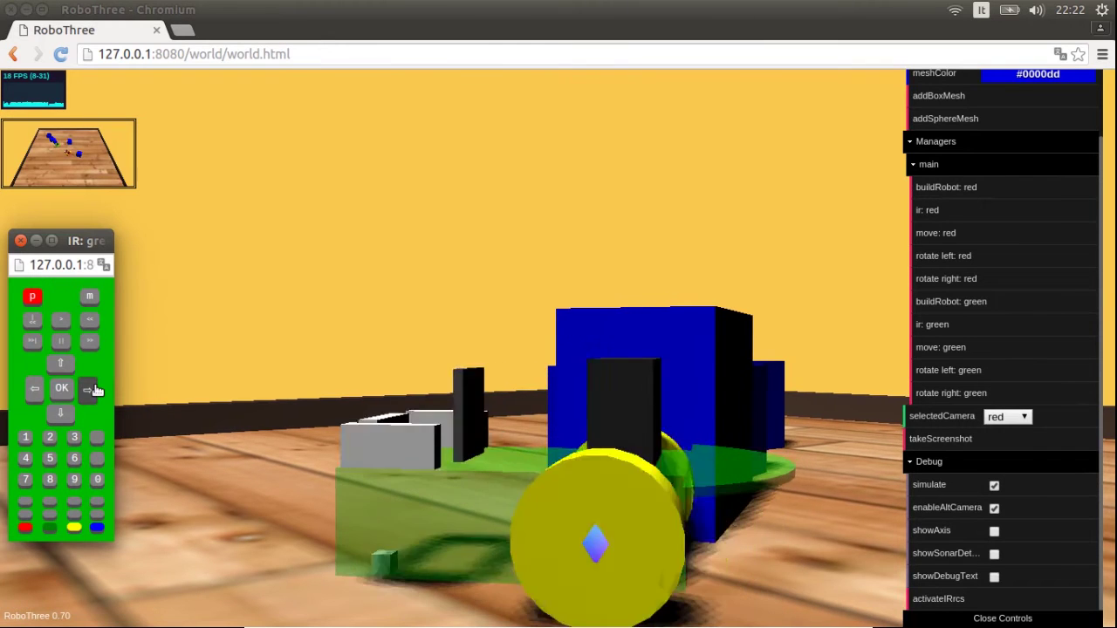
click(36, 390)
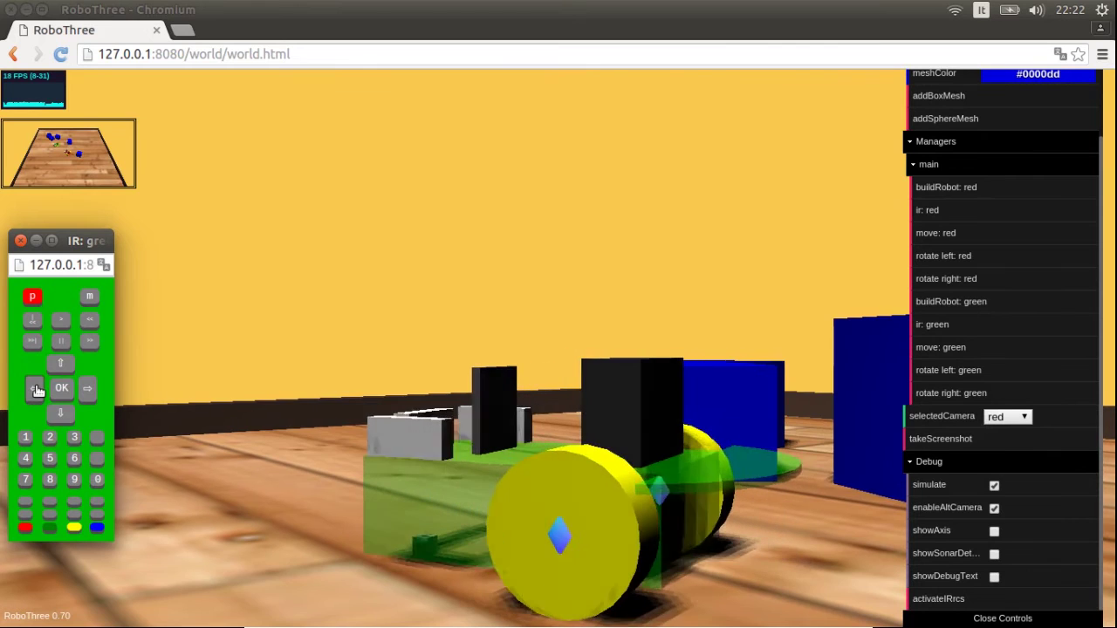
click(49, 530)
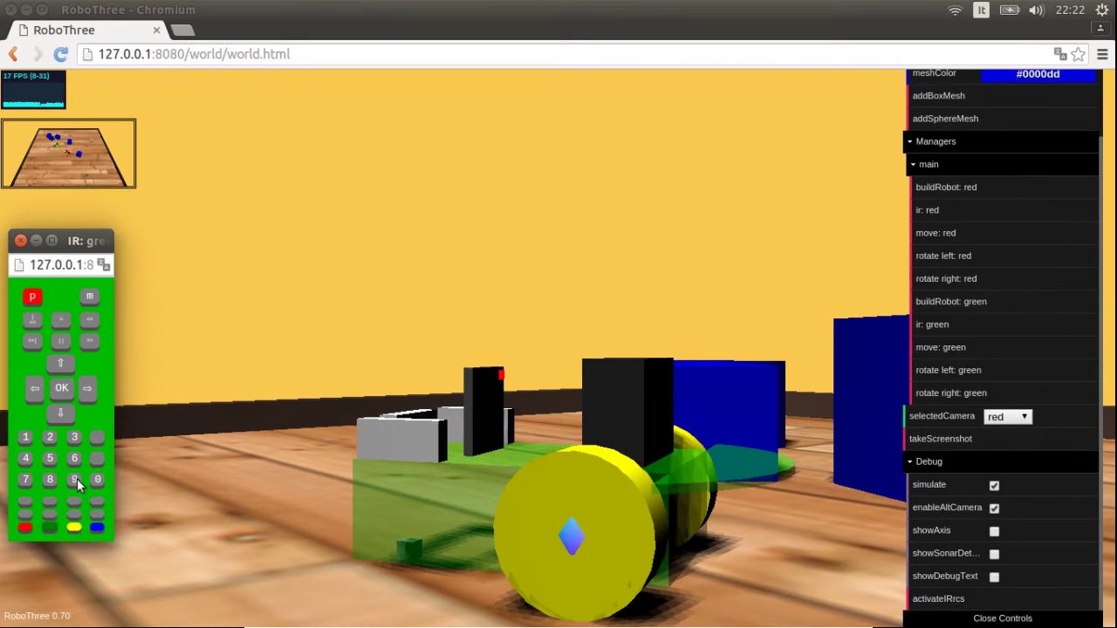
click(88, 391)
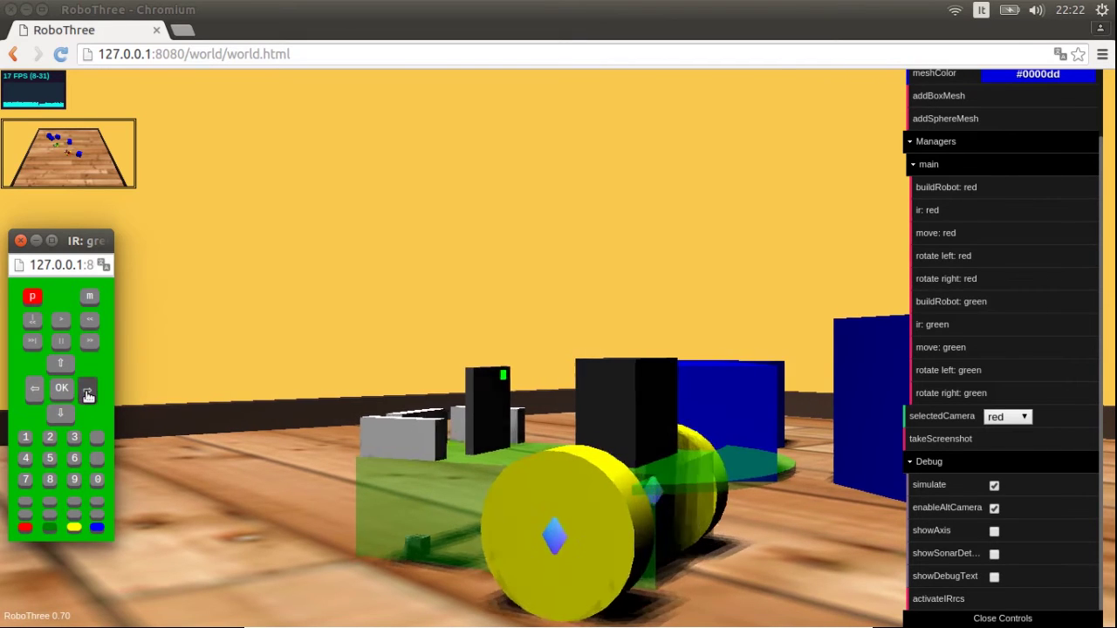
Step: Return to the main camera and use the green IR remote to drive the green robot backward, turn it left and move it forward
click(995, 417)
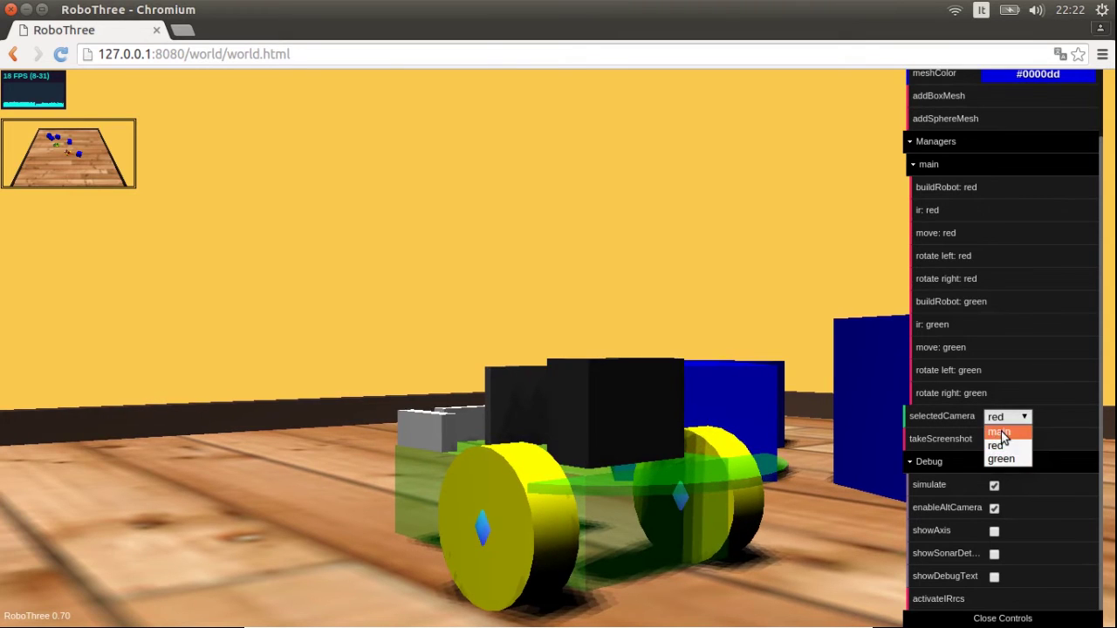
click(1000, 432)
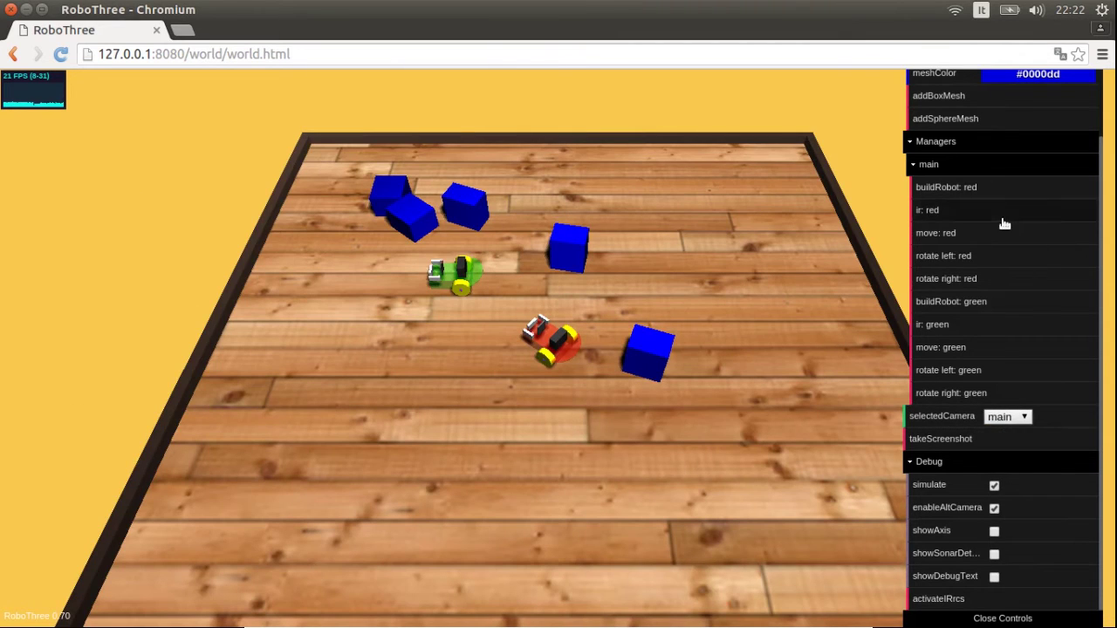
click(929, 329)
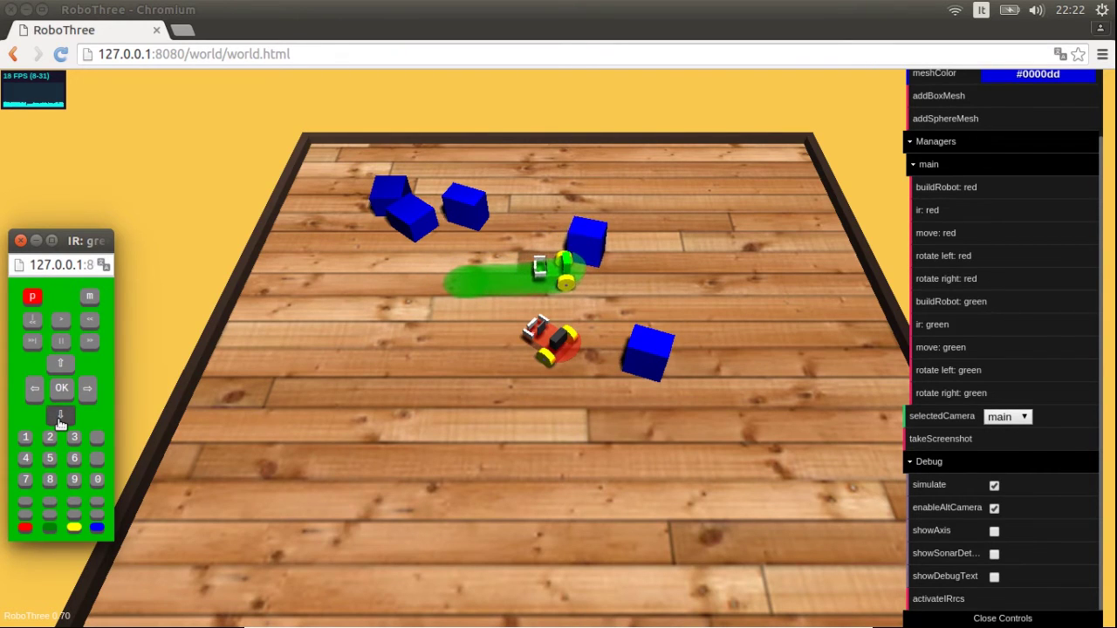
click(34, 389)
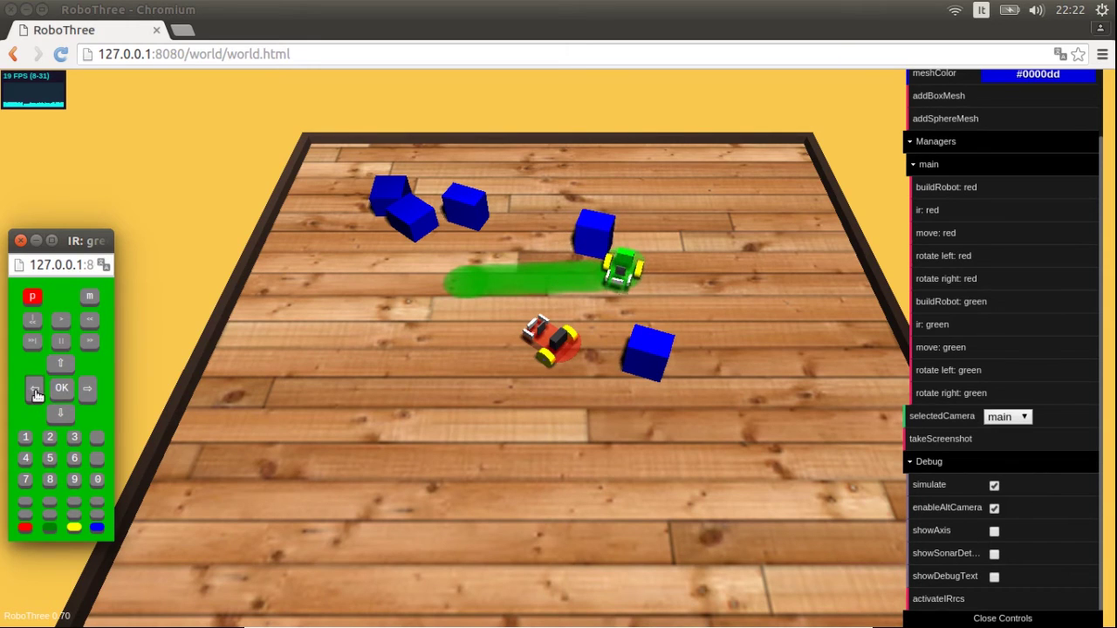
click(69, 365)
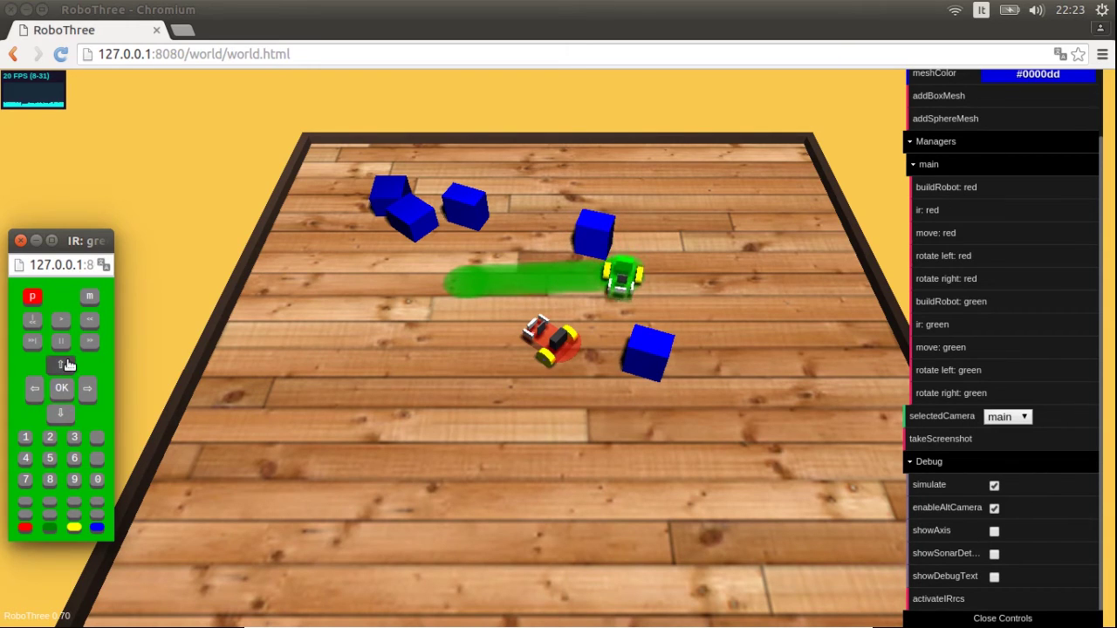
Step: Enable the sonar detection display and turn the green robot right with its IR remote
click(996, 555)
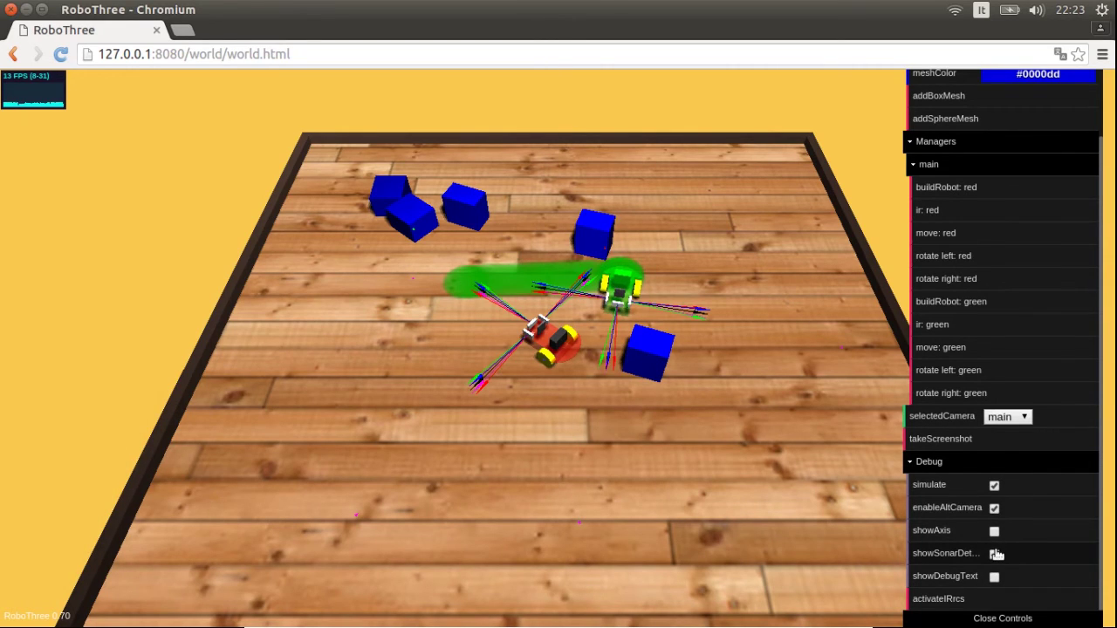
click(1000, 420)
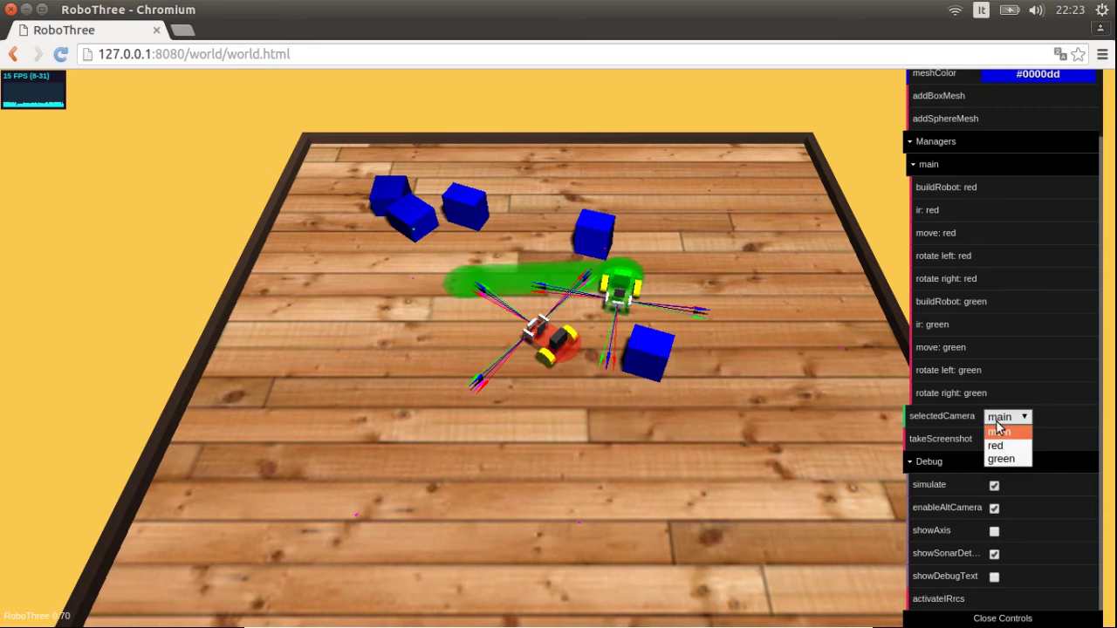
click(932, 330)
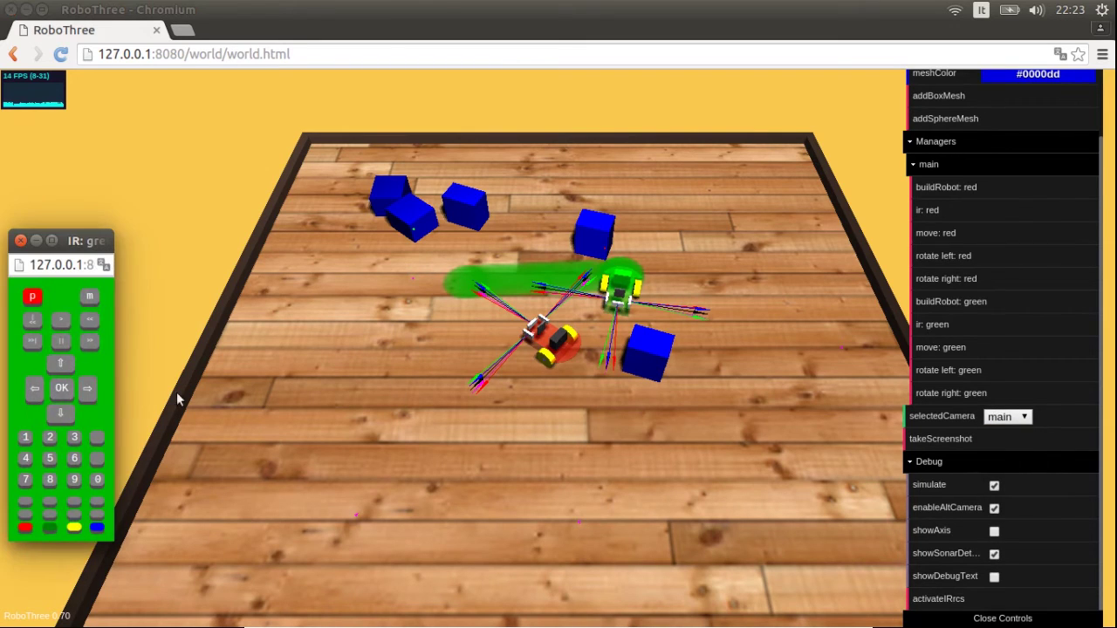
click(89, 391)
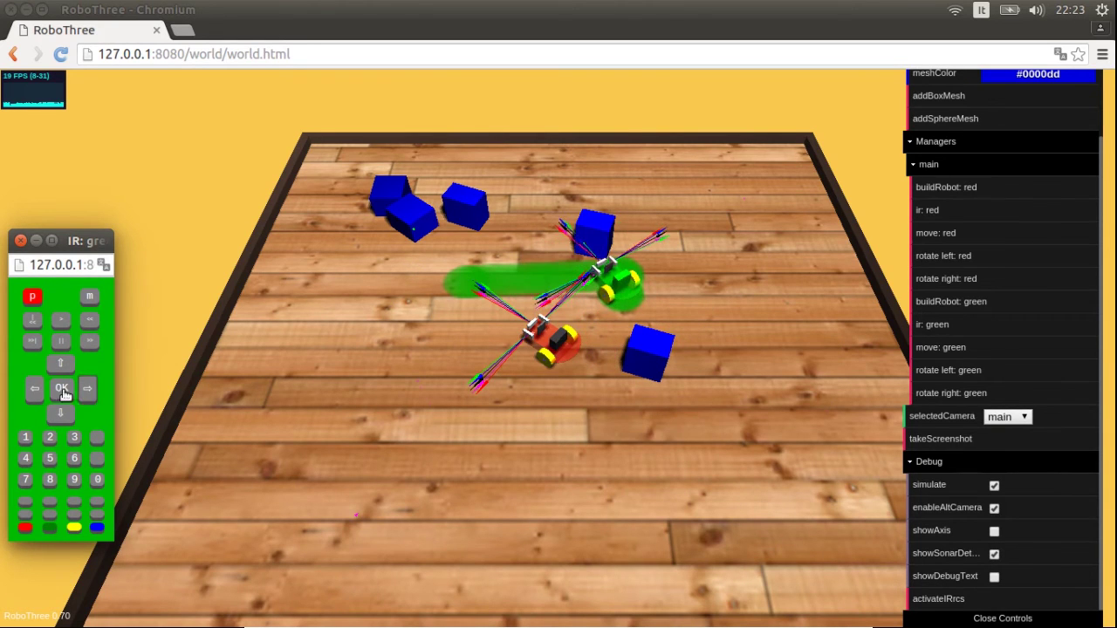
Step: Turn the green robot left with its IR remote and switch the view to the green robot's camera
click(33, 391)
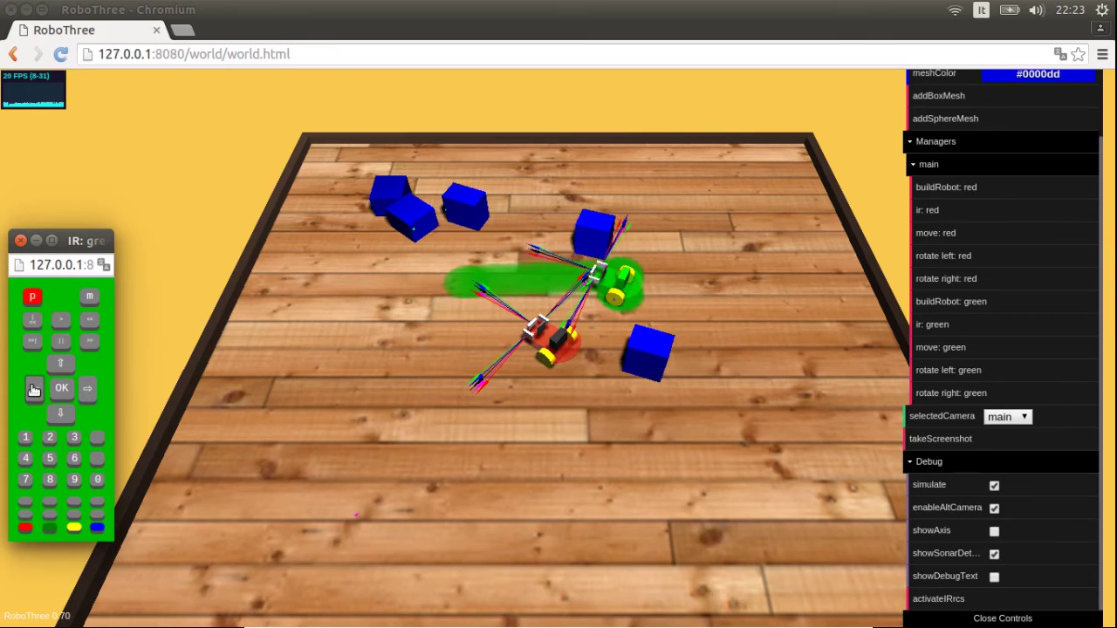
click(1008, 417)
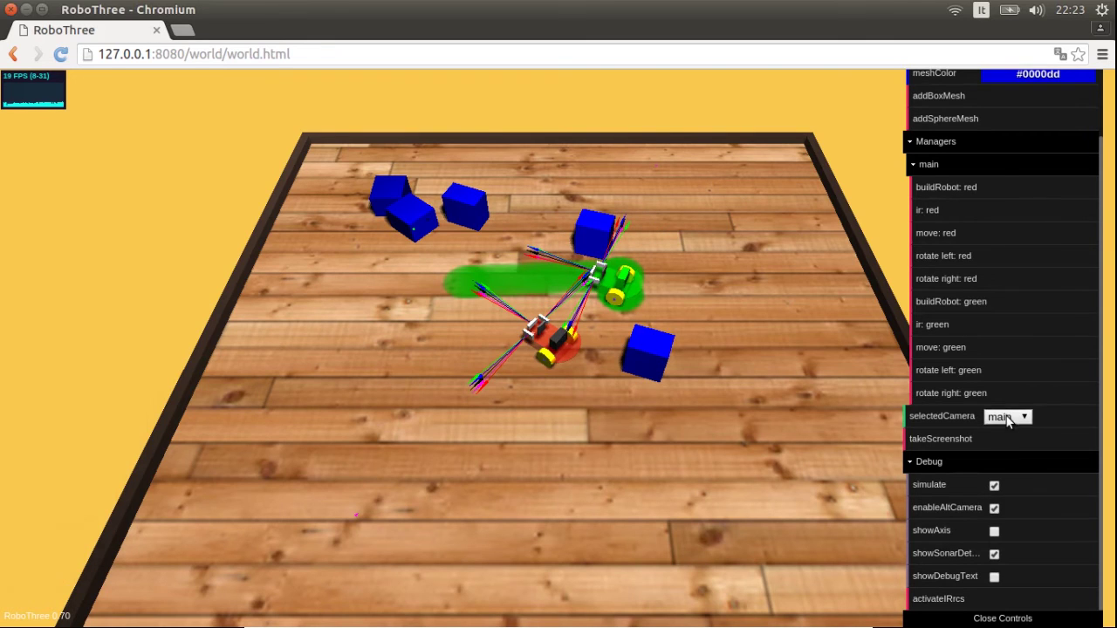
click(1009, 418)
click(1004, 460)
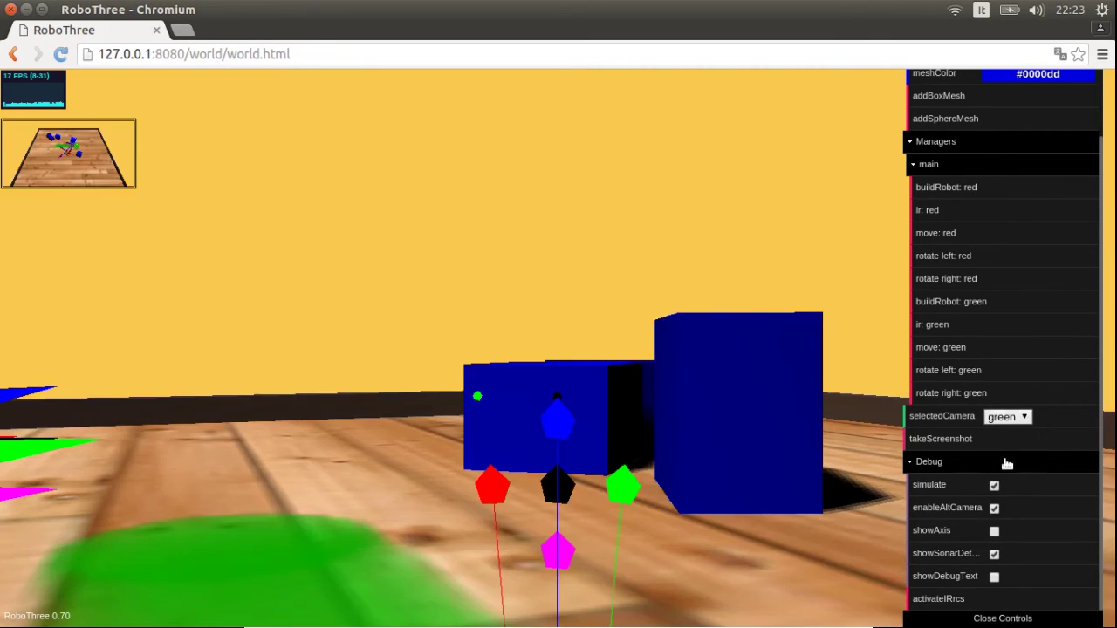
Step: Open the green IR remote and use it to turn the green robot right, drive it backward and turn it left
click(938, 324)
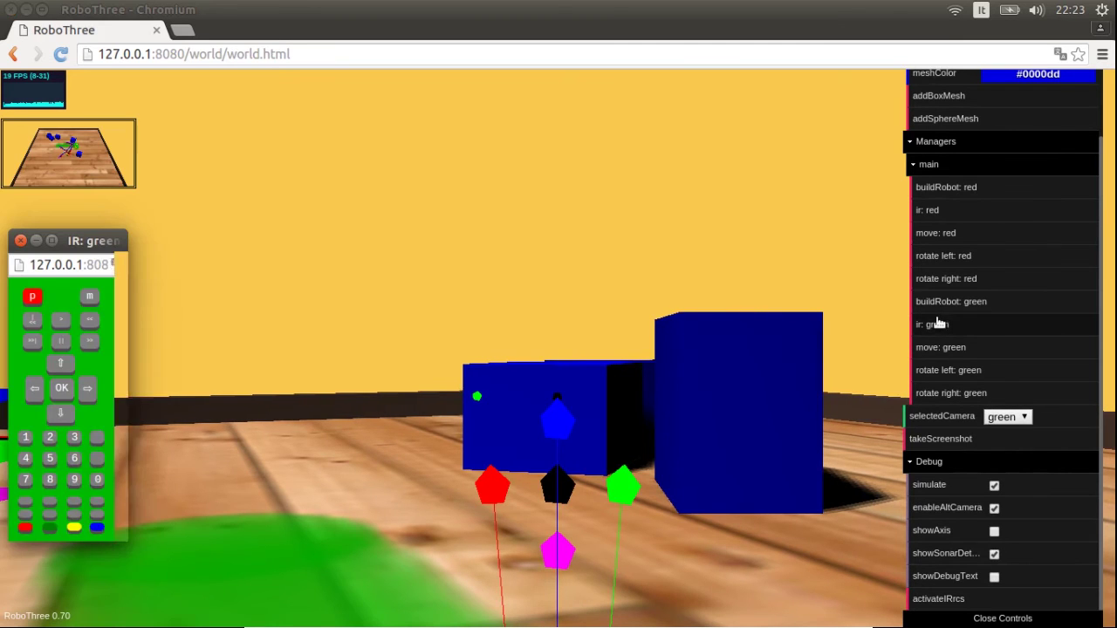
click(89, 390)
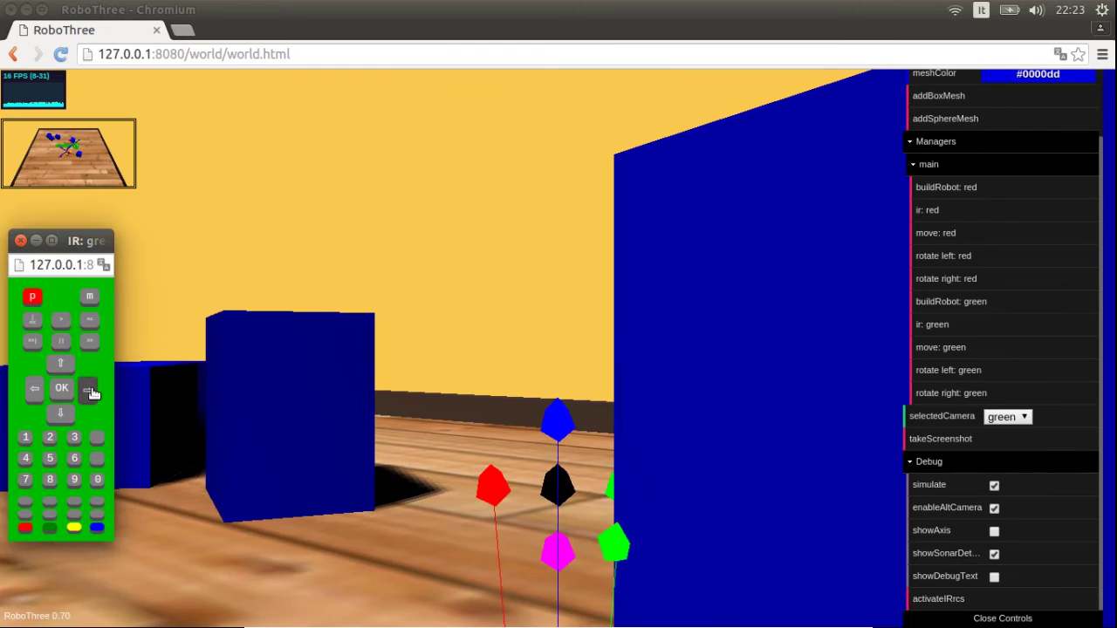
click(90, 392)
click(90, 392)
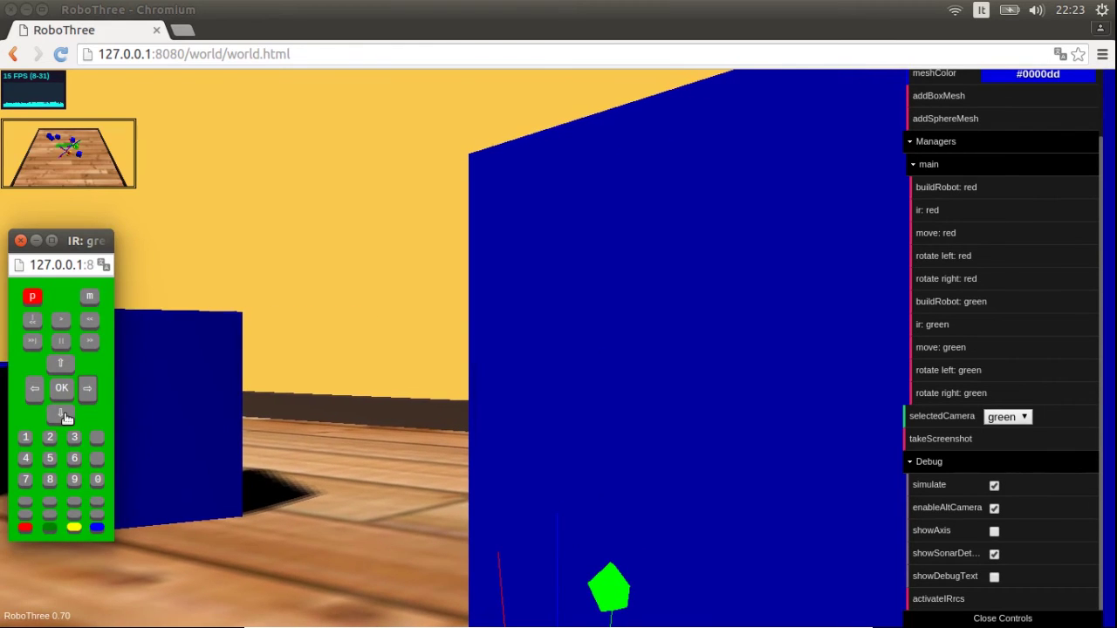
click(66, 418)
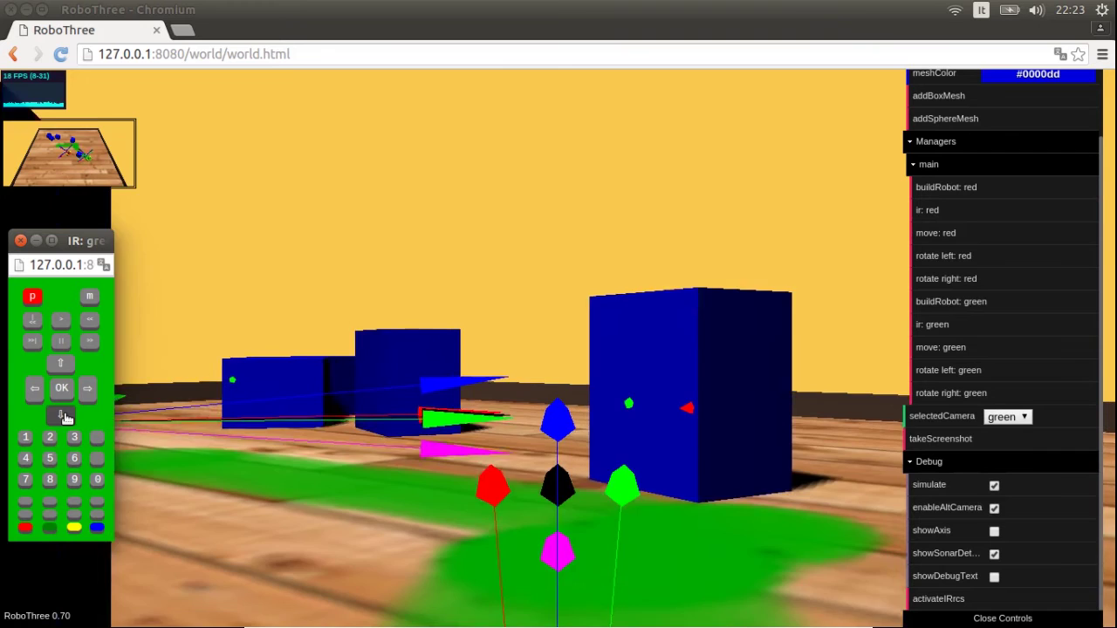
click(35, 390)
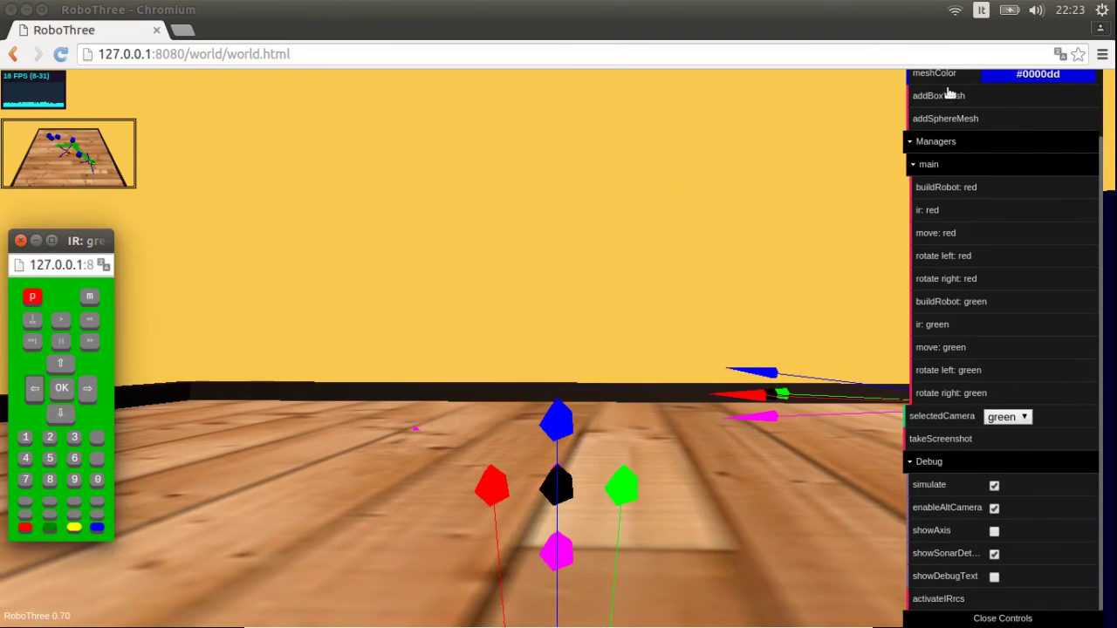
Step: Return to the main camera and set the light position to 24 on X and 271 on Y
click(1009, 417)
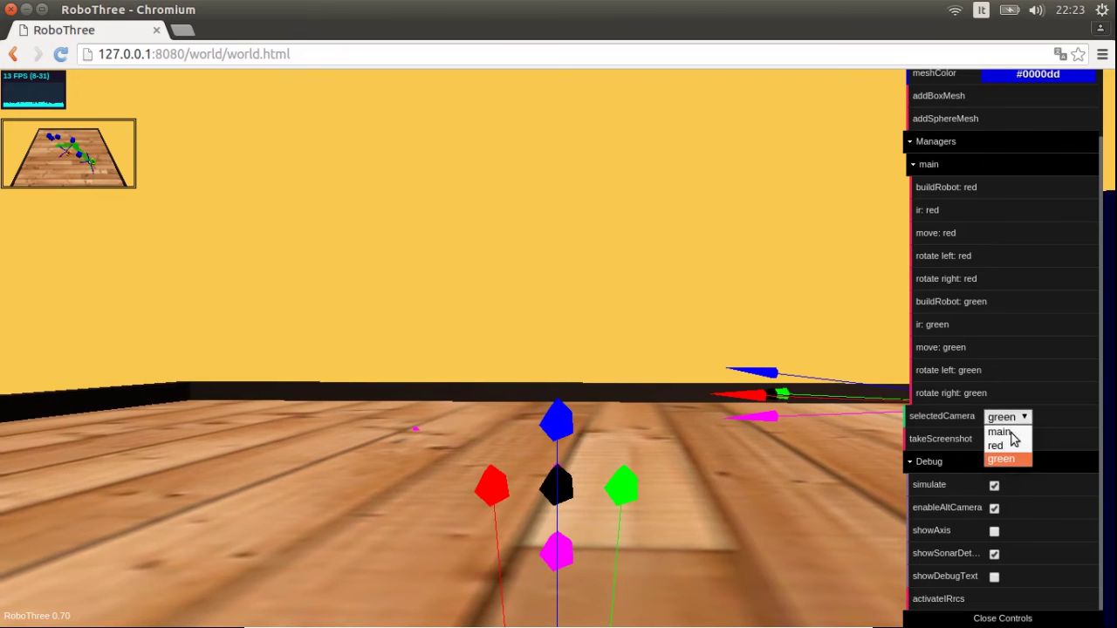
click(1013, 438)
scroll(1015, 438, up, 2)
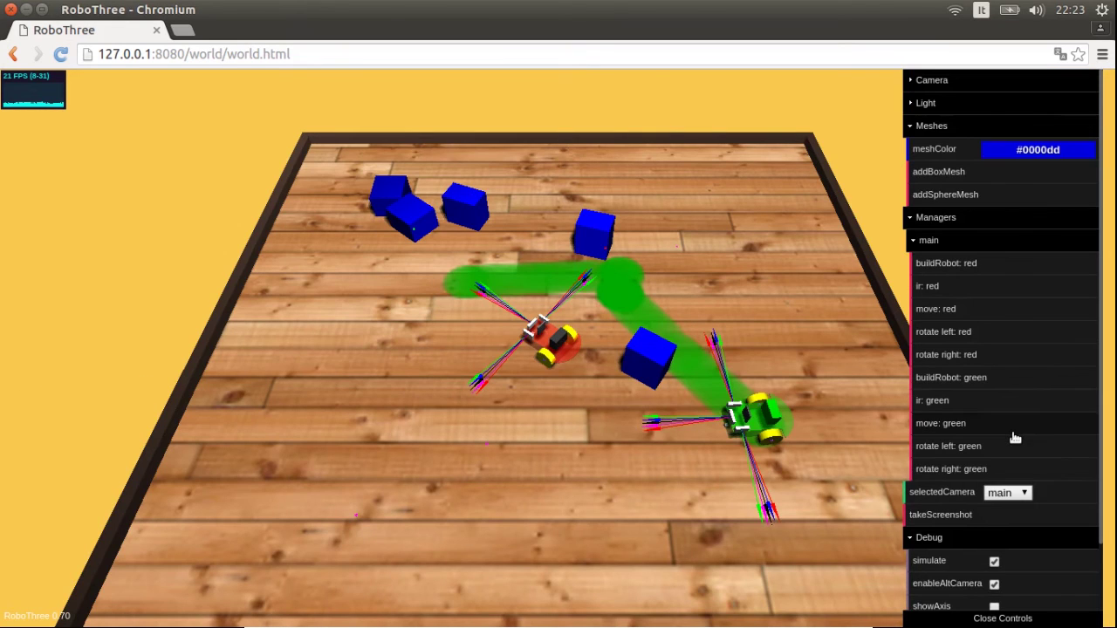
click(908, 99)
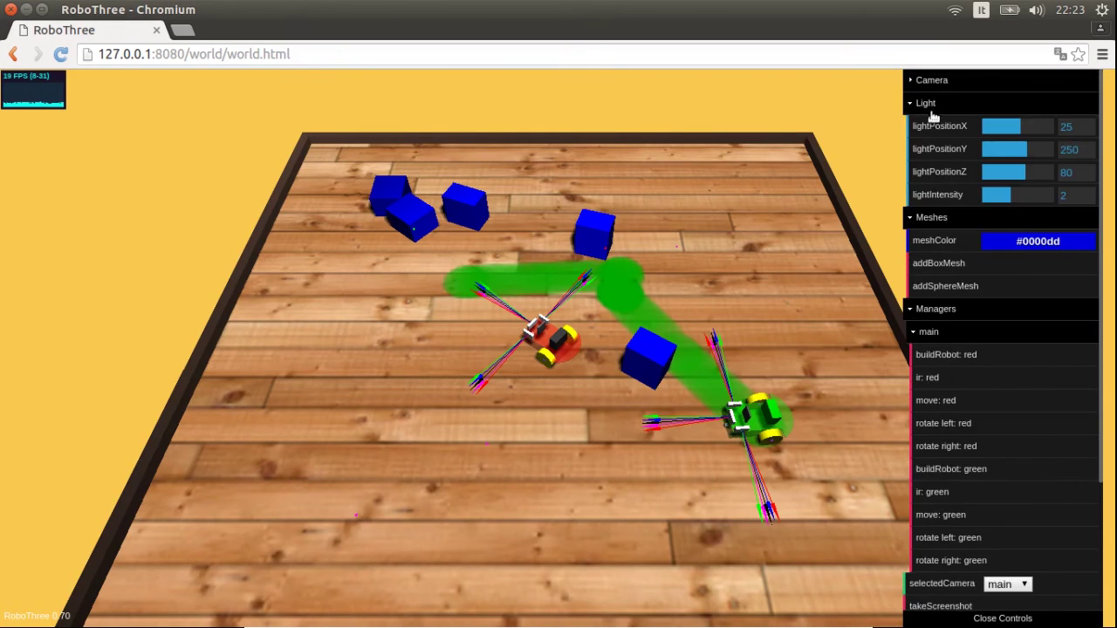
mouse_move(1022, 149)
mouse_down()
mouse_move(990, 151)
mouse_move(1032, 149)
mouse_move(1047, 127)
mouse_move(988, 127)
mouse_move(1021, 128)
mouse_up()
mouse_move(1017, 195)
mouse_down()
mouse_move(1038, 193)
mouse_move(989, 195)
mouse_move(1011, 195)
mouse_up()
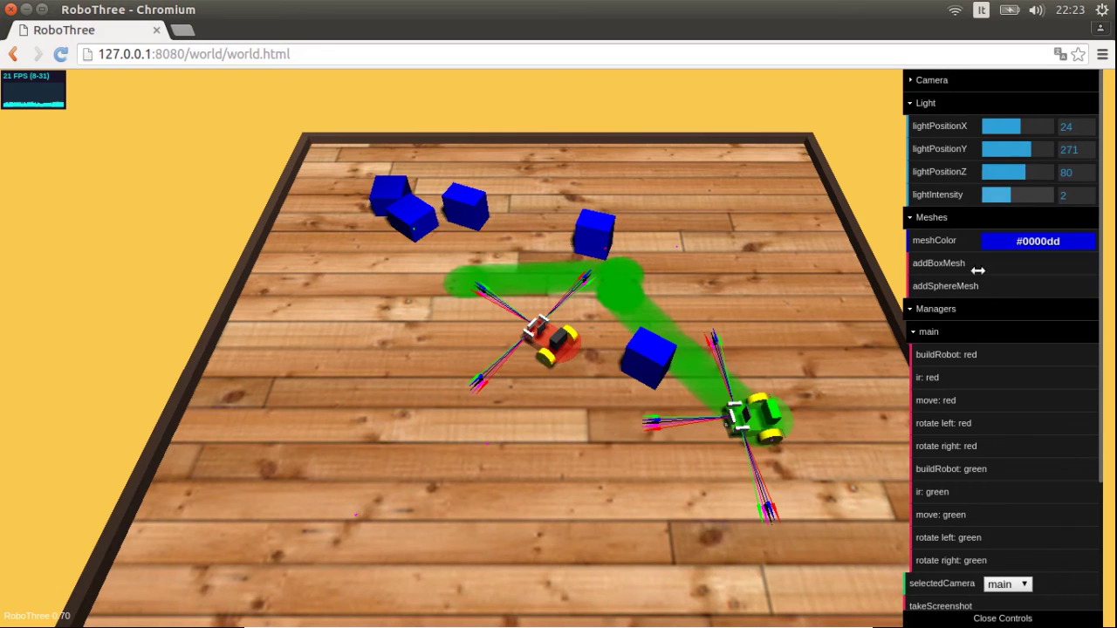
Step: Lower the main camera by setting its Y position to 108
click(928, 82)
drag(997, 125, 991, 125)
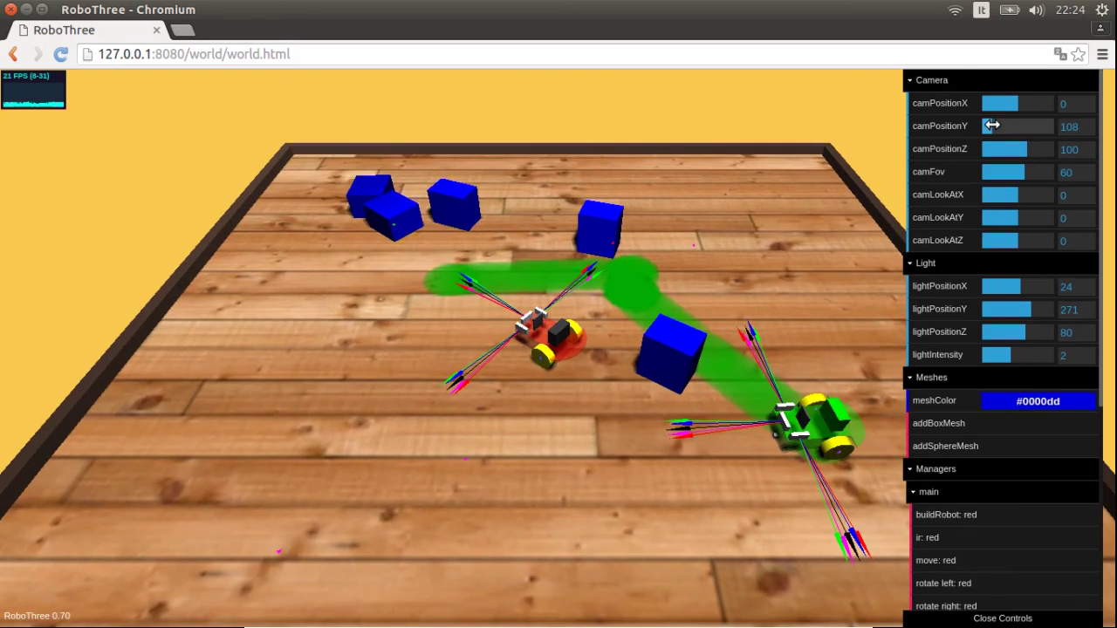